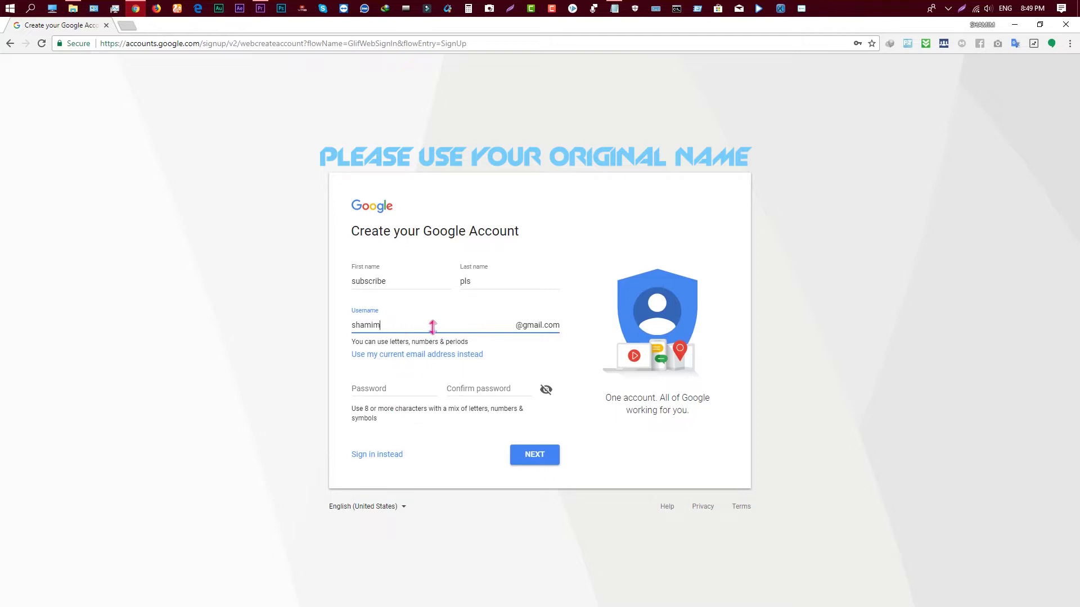
Enter the account password in both Password and Confirm password, then submit the form.
left_click(387, 390)
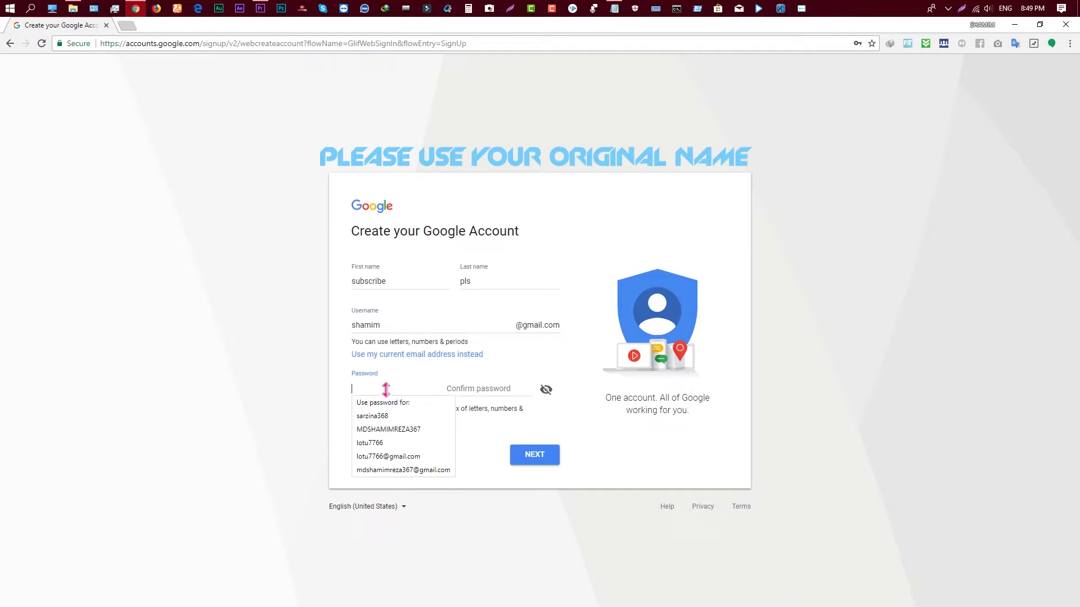
type("•••")
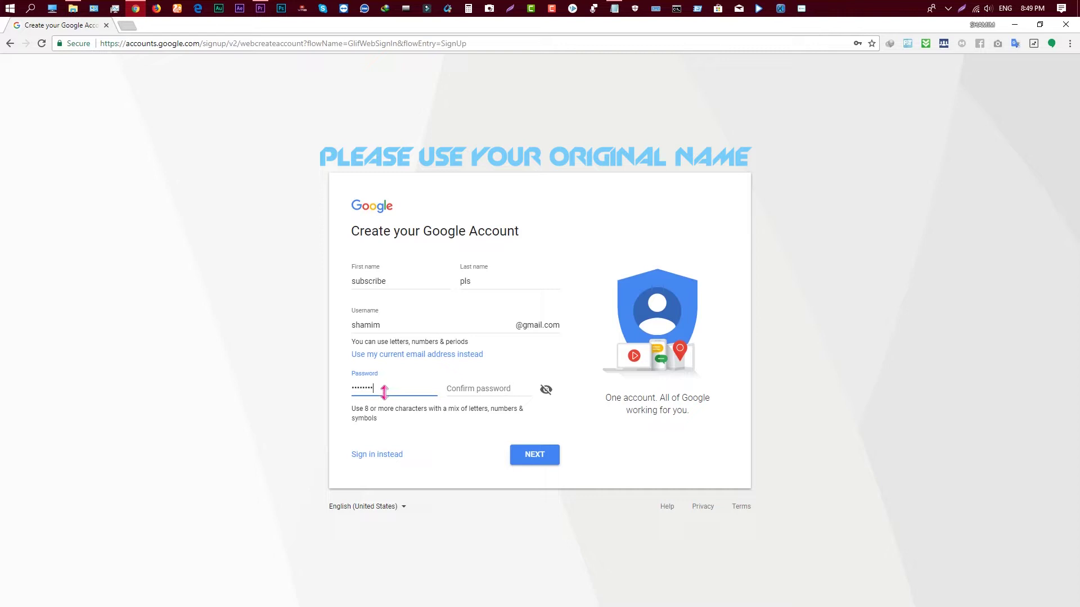
left_click(458, 388)
type("•••")
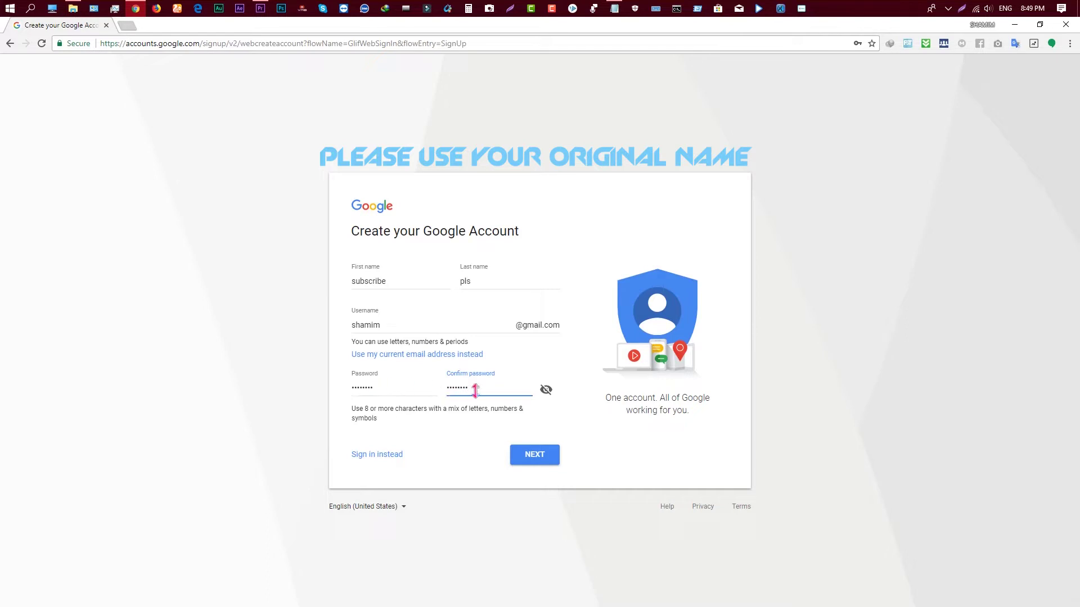
left_click(532, 457)
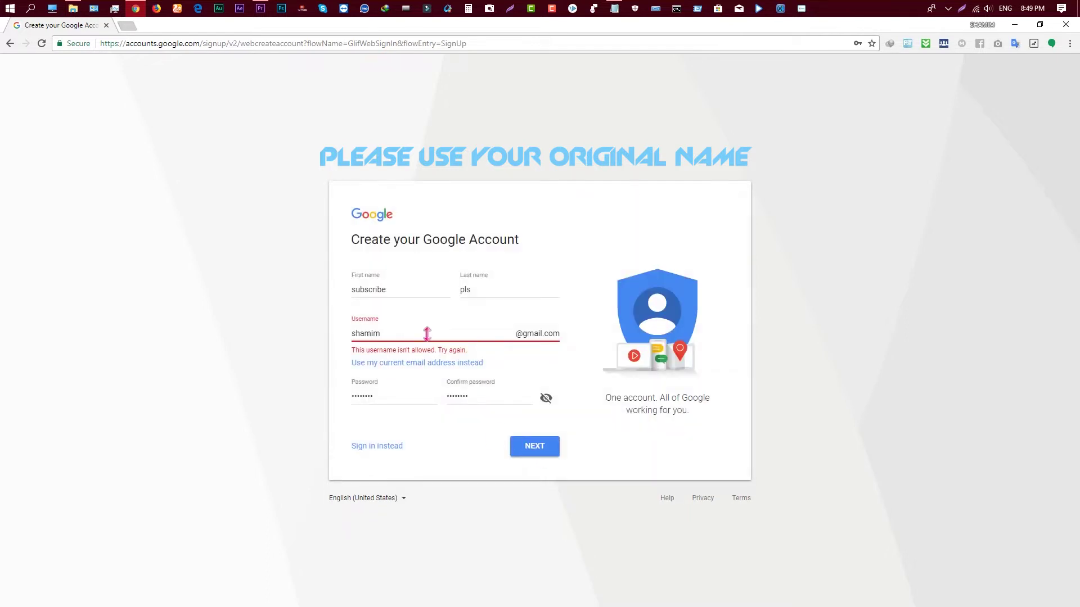
Replace the rejected username with the first name plus last name, then resubmit.
double_click(409, 334)
double_click(374, 290)
key("ctrl+c")
double_click(369, 333)
key("ctrl+v")
double_click(464, 289)
key("ctrl+c")
left_click(415, 333)
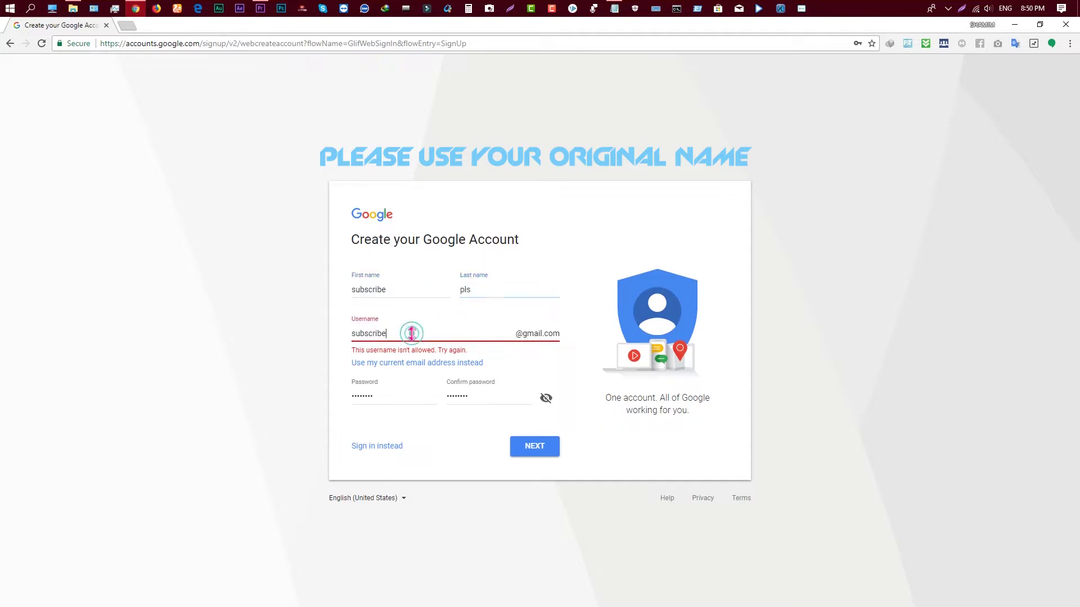
key("ctrl+v")
key("ctrl+v")
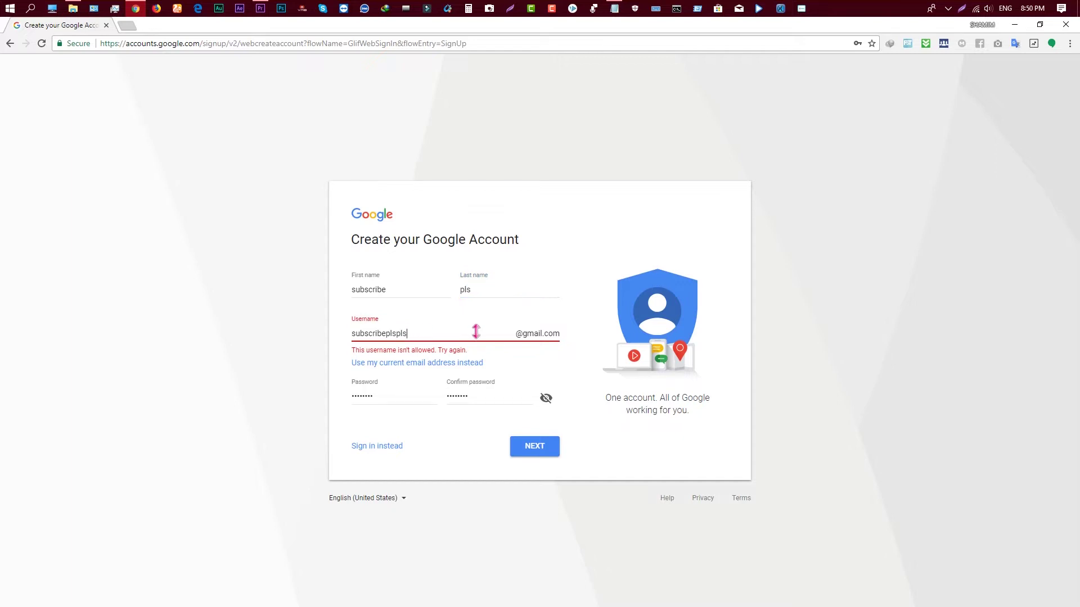
left_click(532, 453)
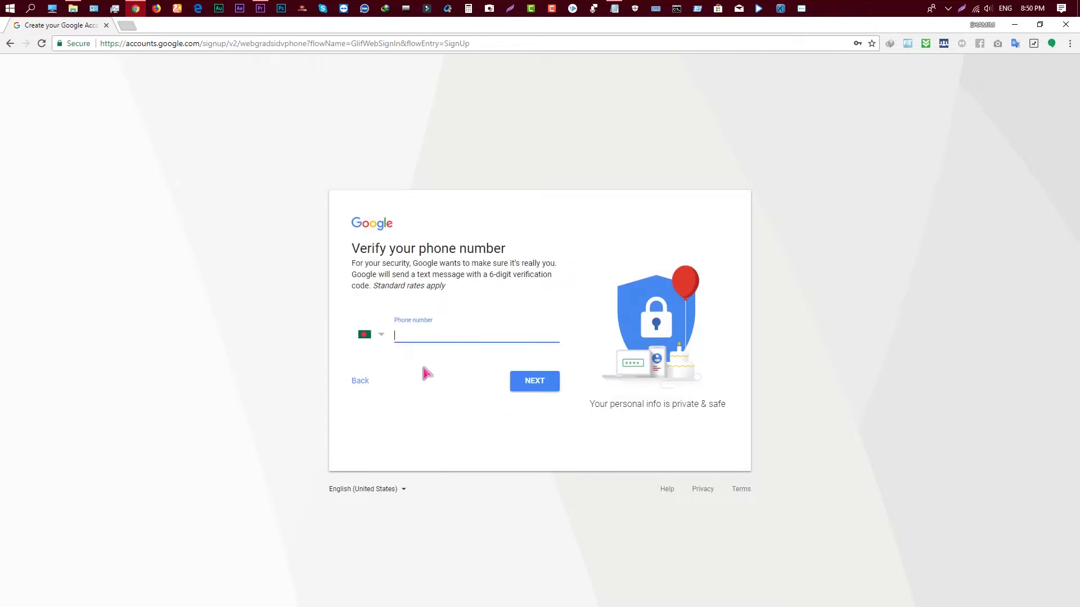
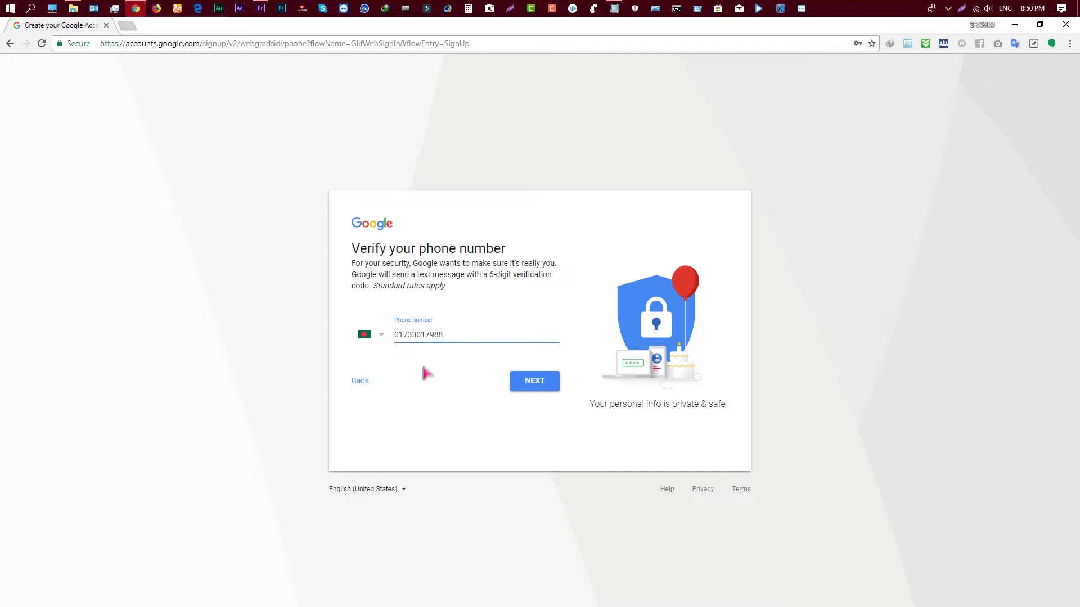
Enter the mobile phone number for verification, submit it, and confirm the verification.
left_click(527, 384)
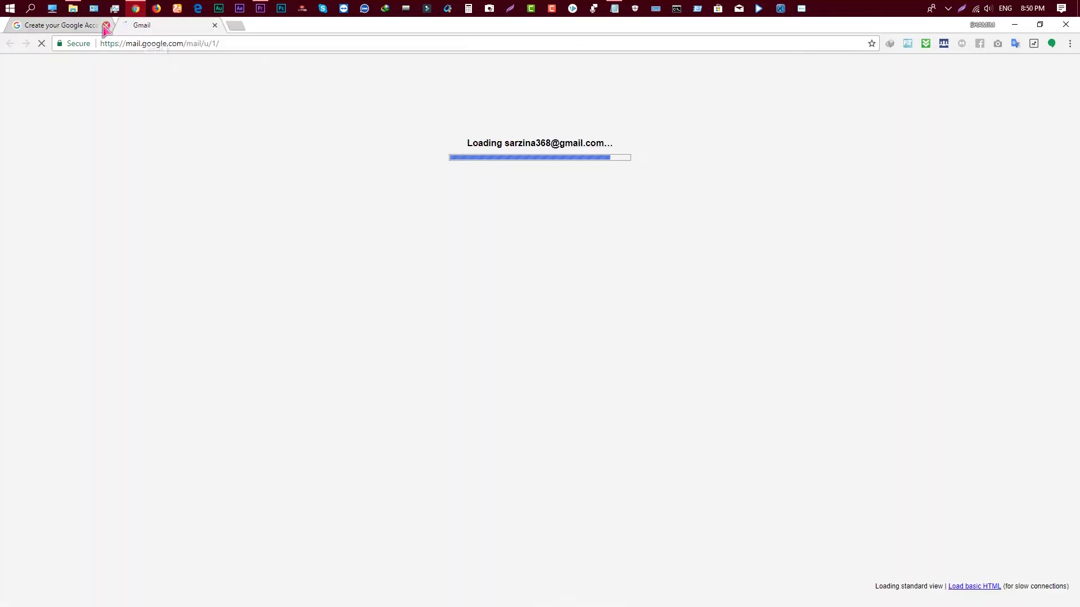
left_click(106, 25)
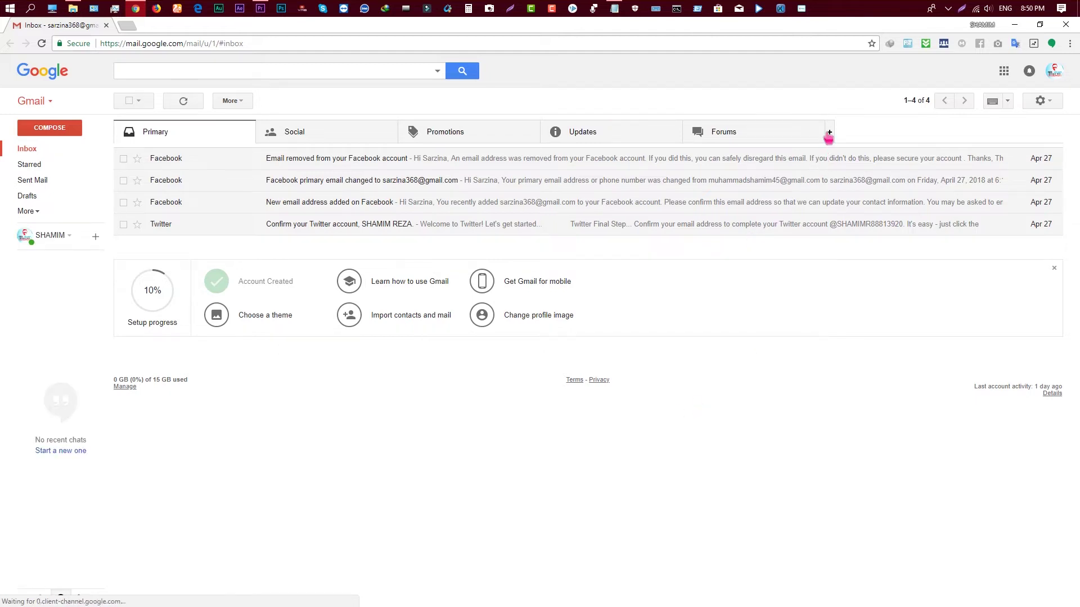
Close the inbox category settings unchanged, check the empty Sent Mail folder, and return to Inbox.
left_click(829, 134)
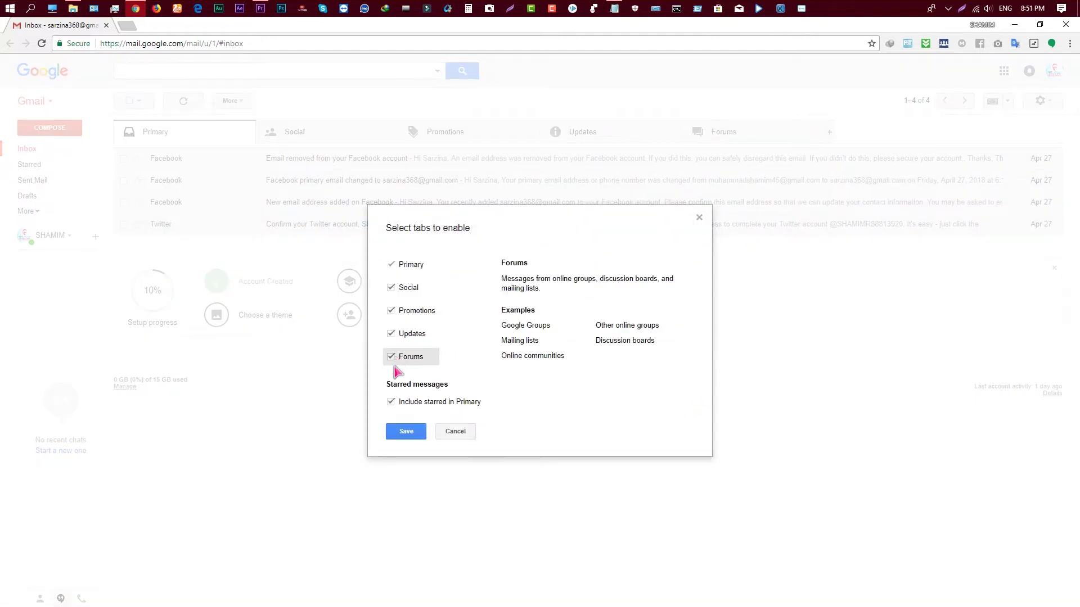
left_click(455, 431)
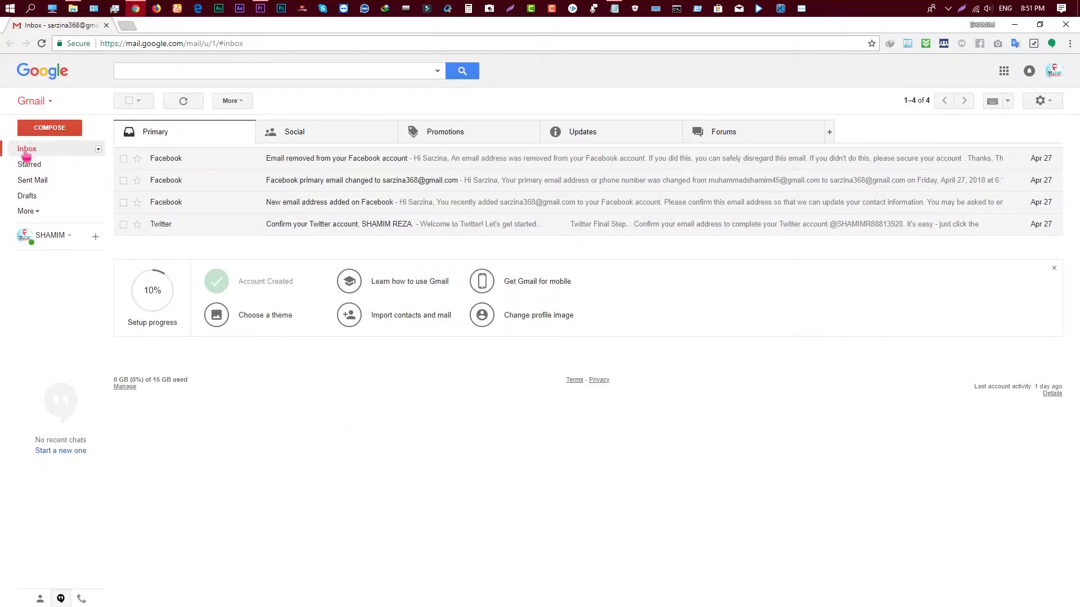
left_click(26, 150)
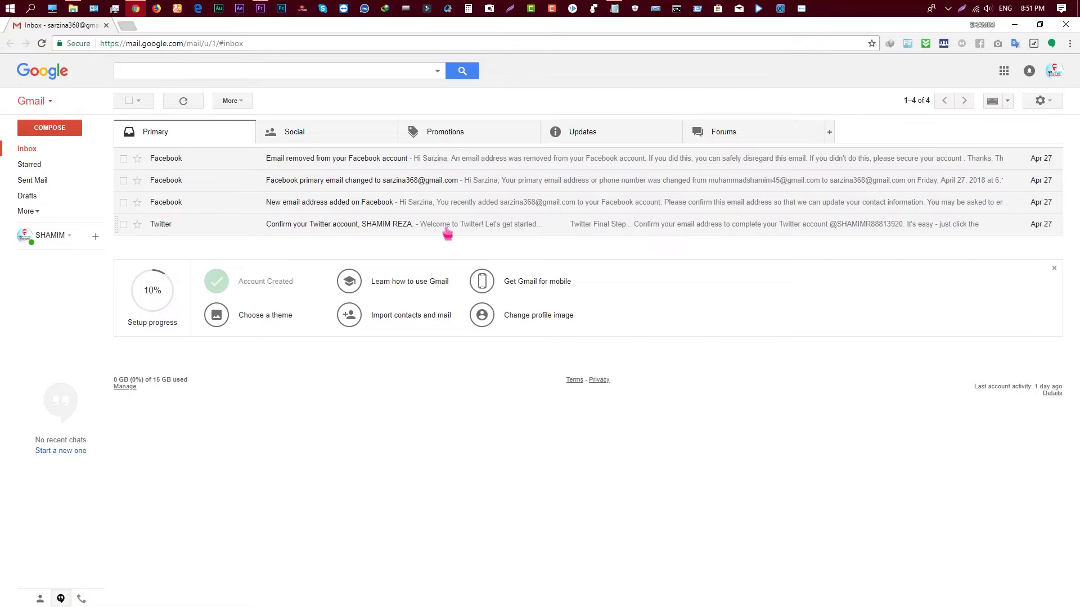
left_click(37, 183)
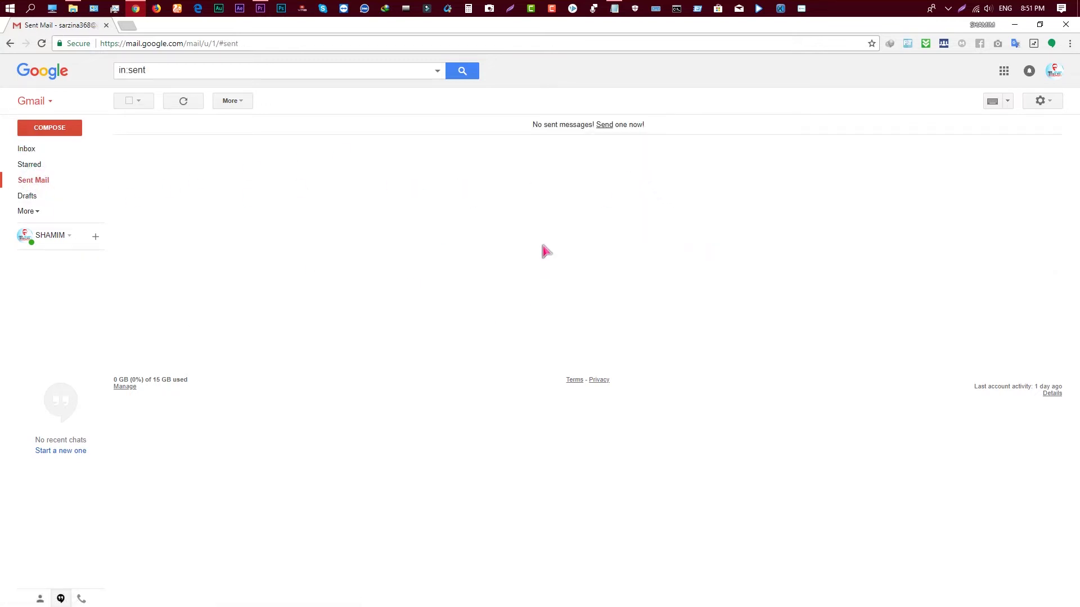
left_click(39, 151)
Compose and send a test email with subject 'fgf' and body 'dff' to a Gmail address.
left_click(53, 130)
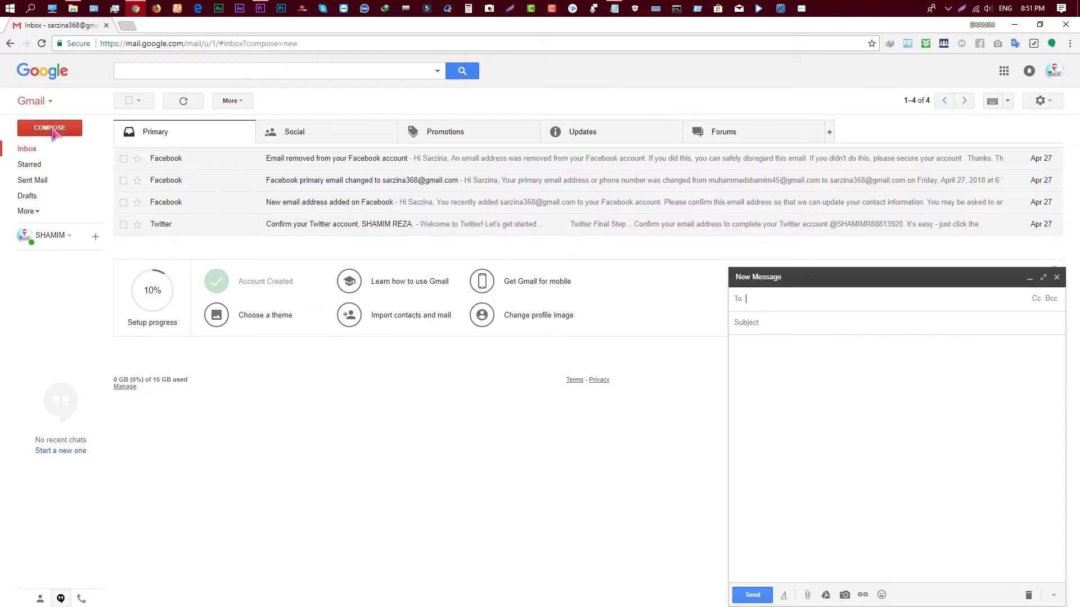
left_click(797, 294)
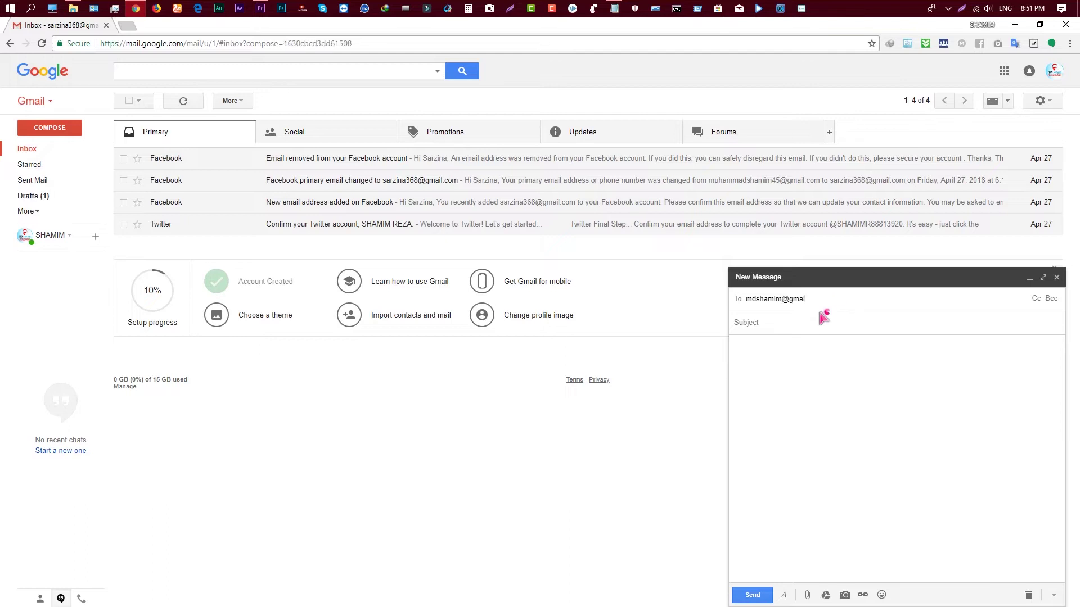
left_click(782, 324)
type("fgf")
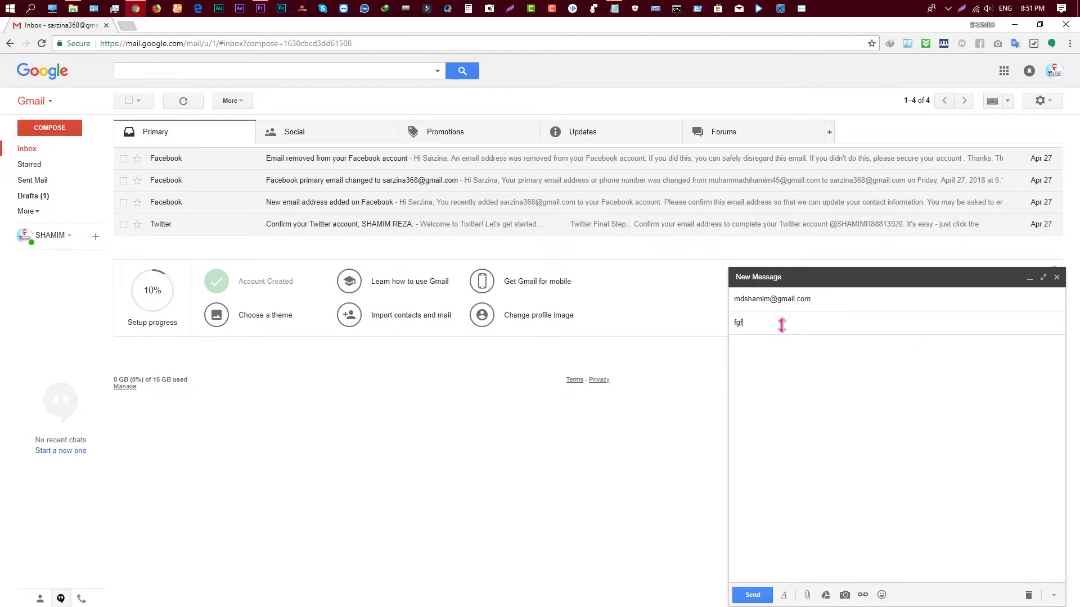
left_click(779, 365)
type("dff")
left_click(752, 595)
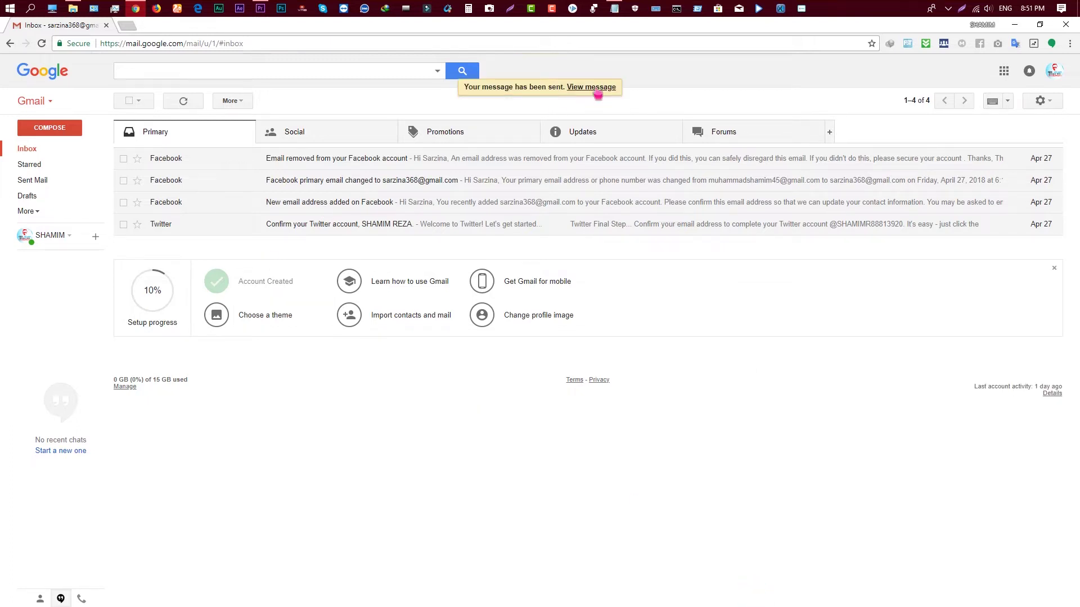
Open the sent 'fgf' message in Sent Mail, return to Inbox, and dismiss both Facebook notifications.
left_click(31, 182)
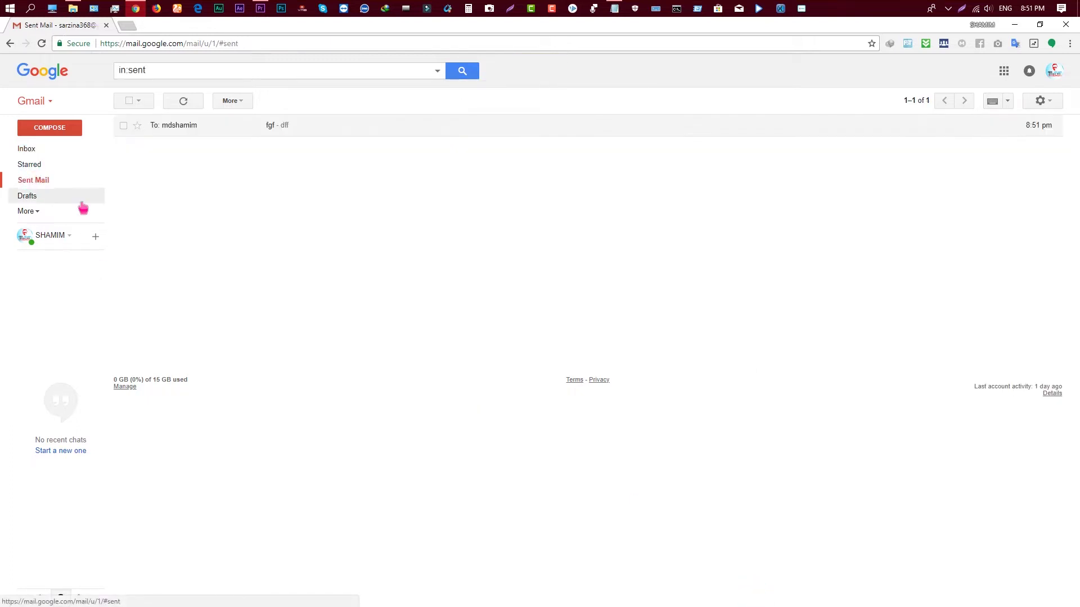
left_click(176, 130)
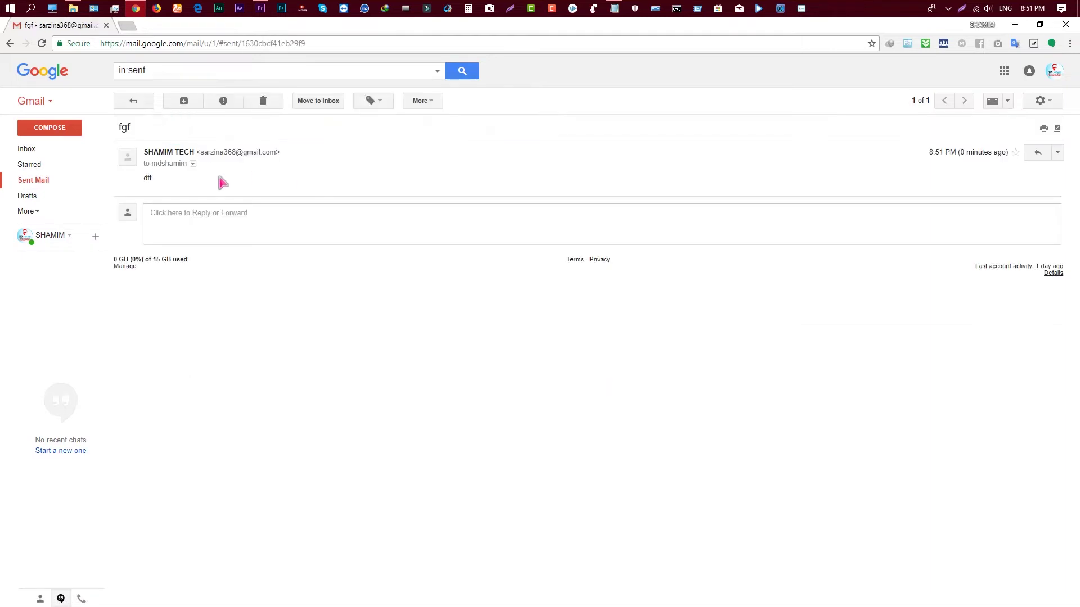
left_click(38, 150)
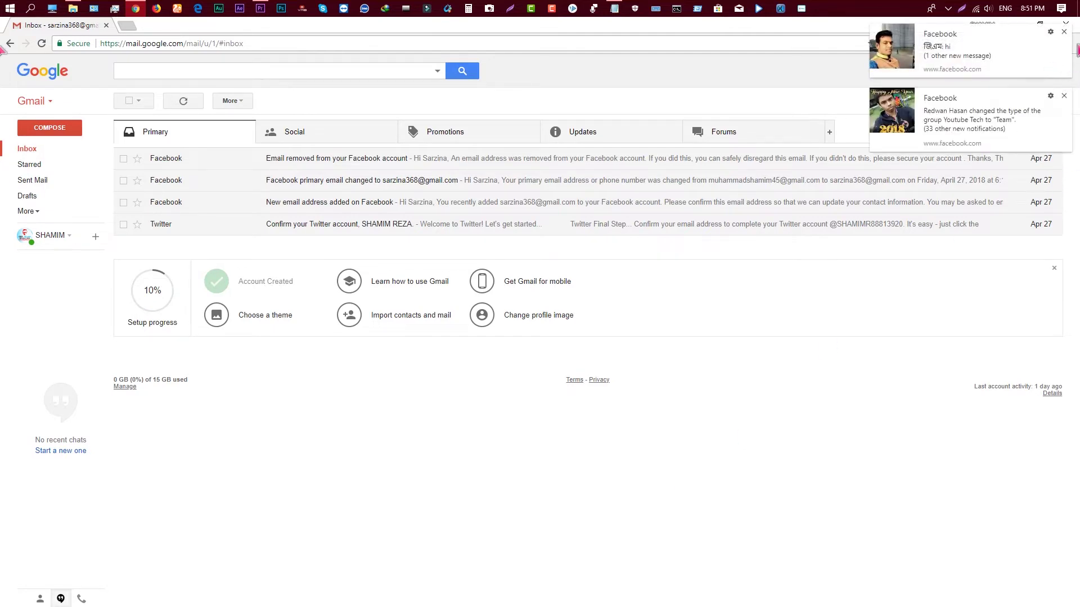
left_click(1064, 32)
left_click(1064, 32)
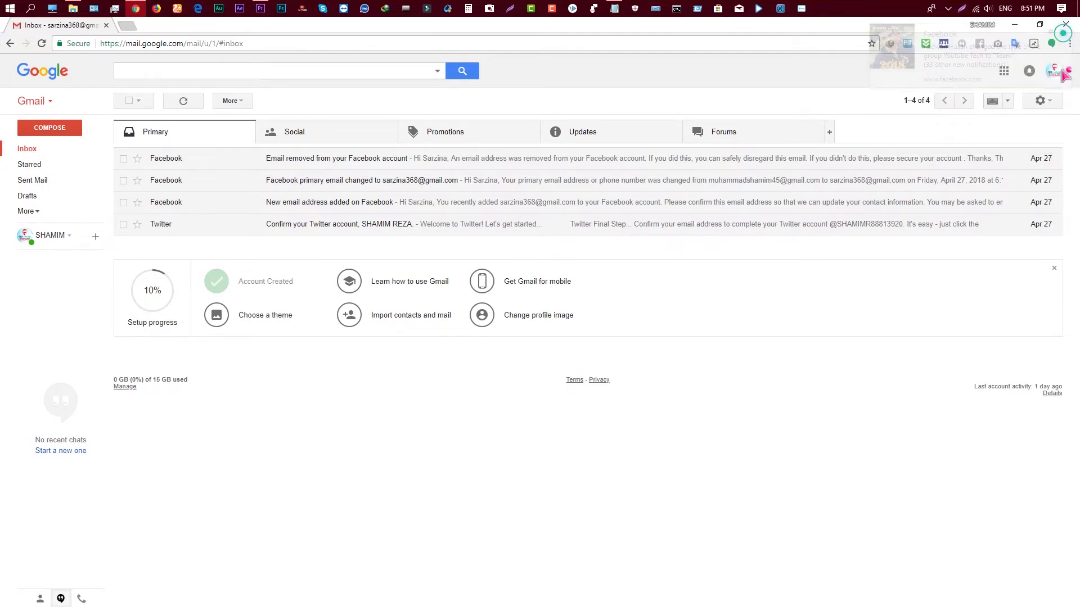
left_click(1053, 74)
Open My Account from the avatar menu in a new tab and browse its overview.
left_click(981, 144)
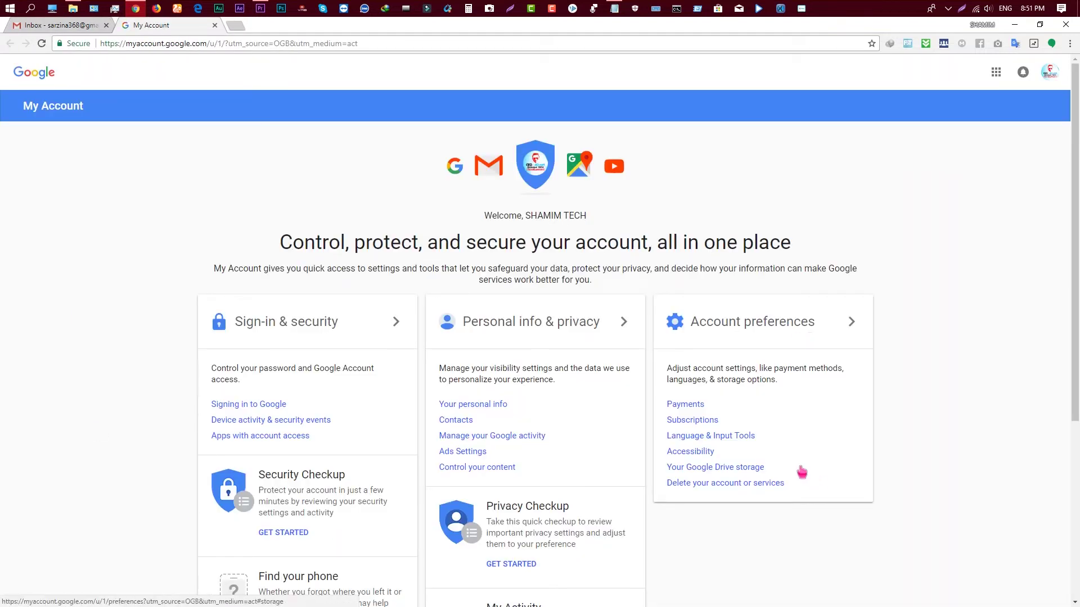
scroll(834, 511, "down", 3)
scroll(976, 398, "up", 3)
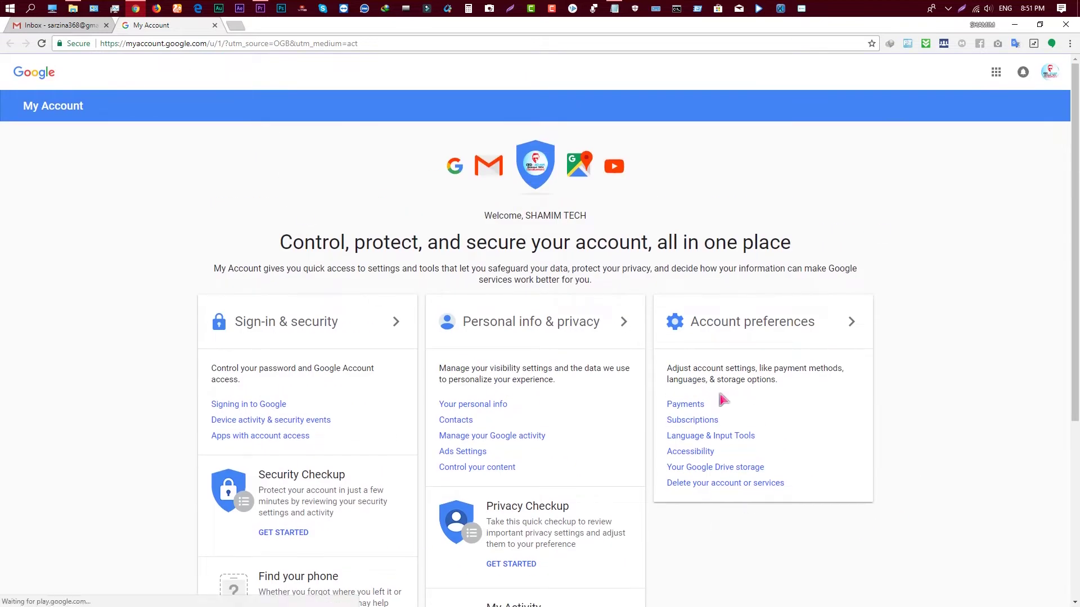
scroll(868, 392, "down", 2)
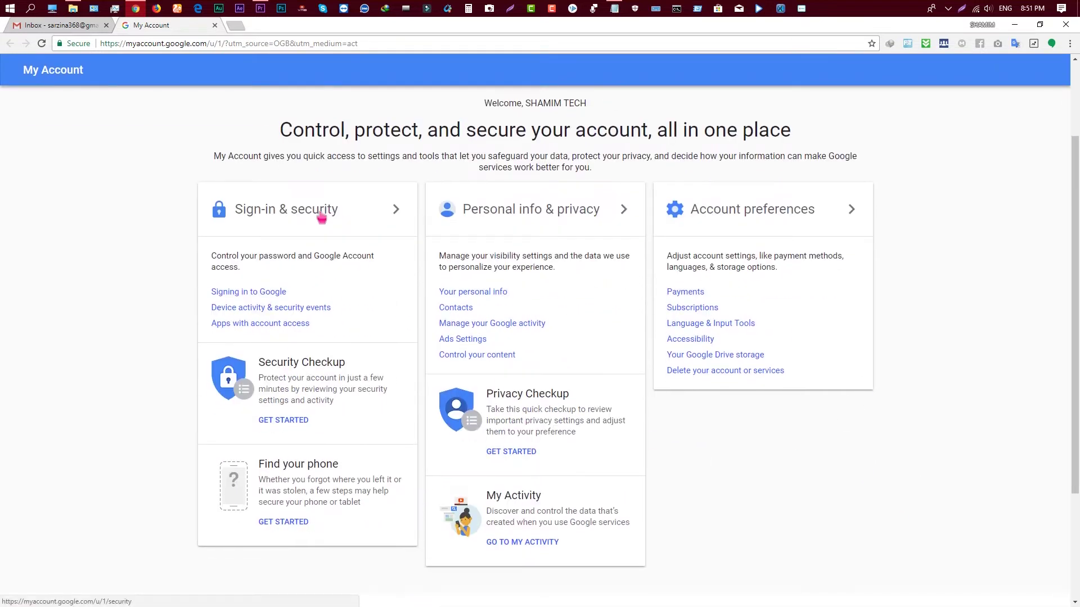
Open Sign-in & security and review its password, 2-Step Verification and recovery options.
left_click(321, 218)
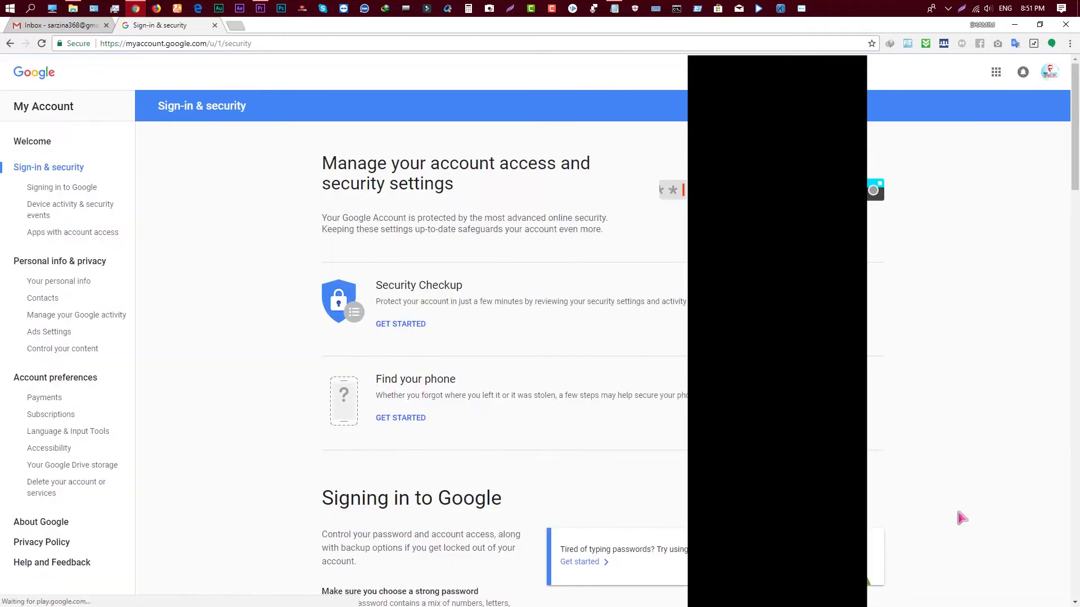
scroll(960, 513, "down", 3)
scroll(776, 236, "down", 5)
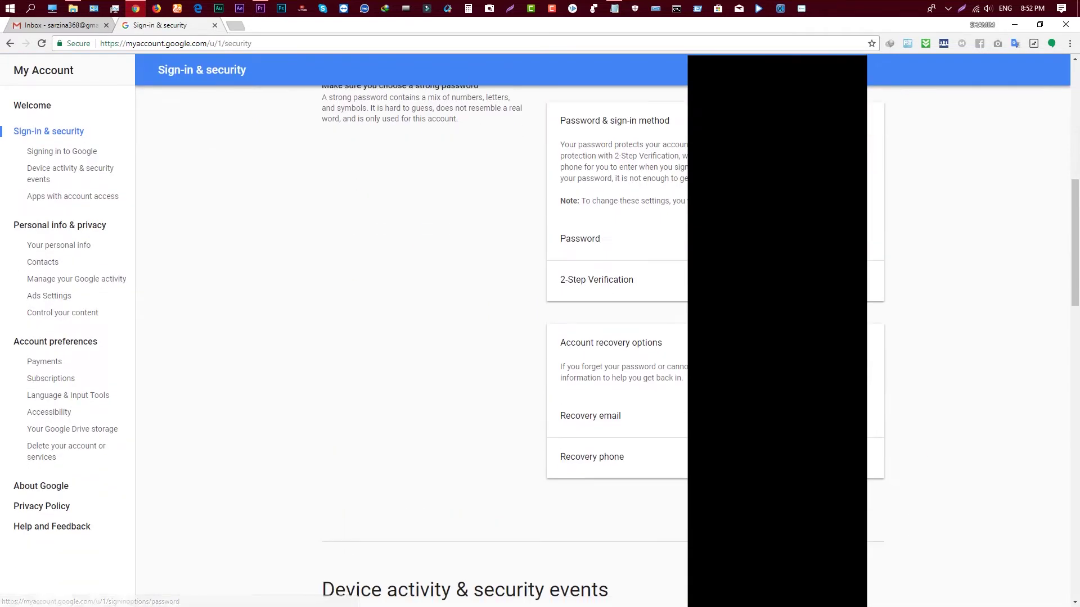
scroll(599, 371, "down", 1)
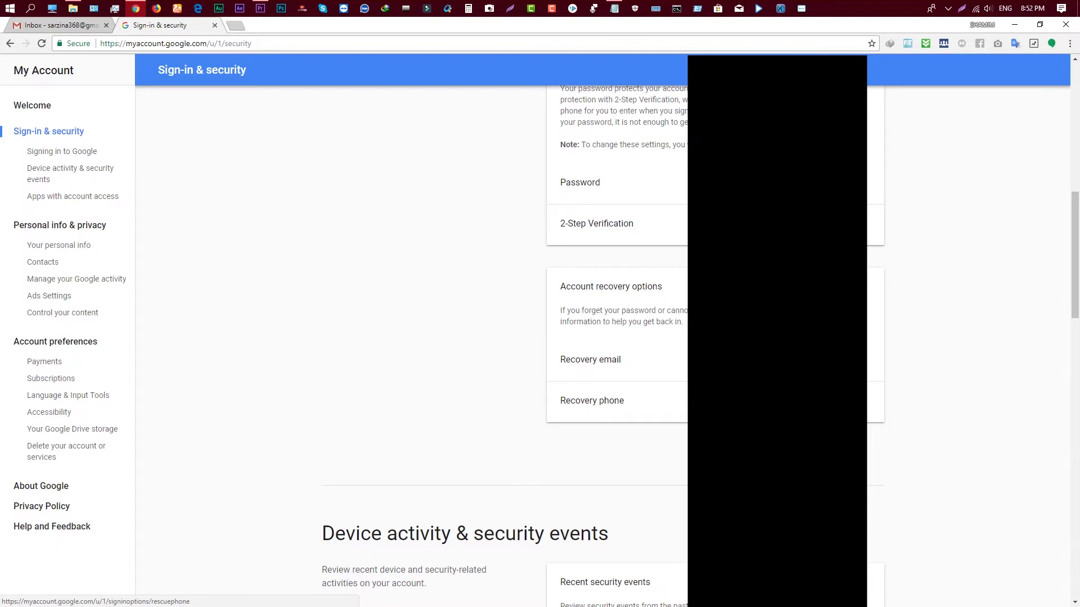
scroll(534, 396, "up", 10)
scroll(535, 395, "down", 6)
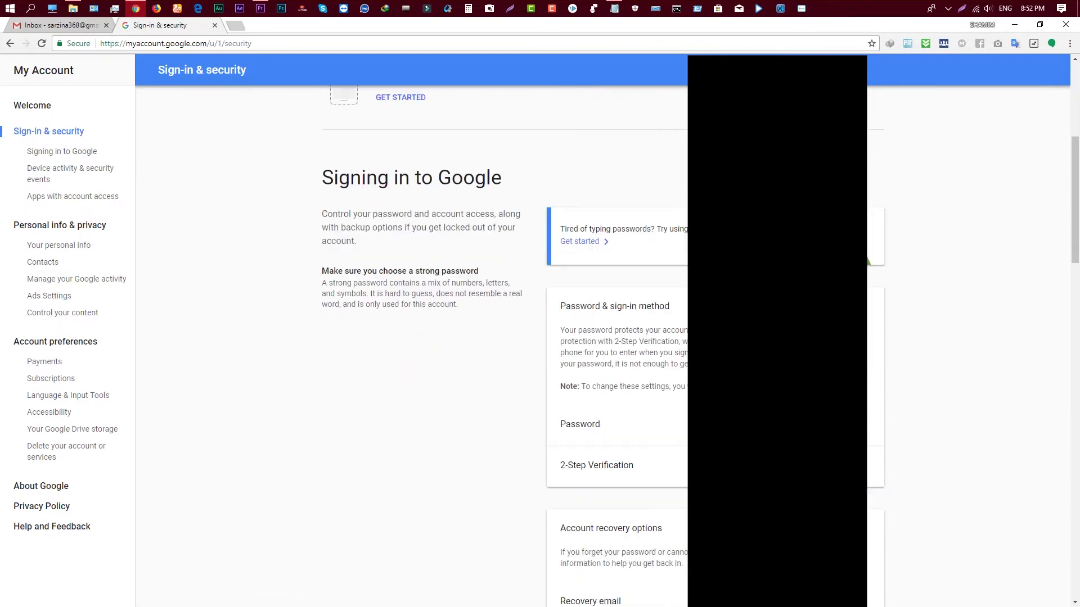
scroll(639, 337, "down", 3)
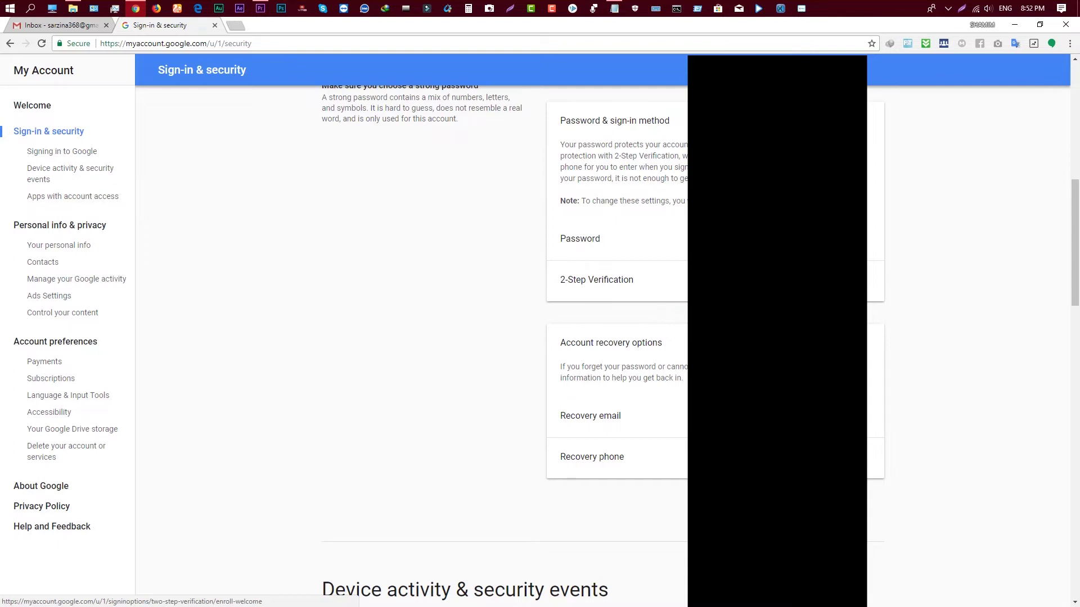
scroll(11, 151, "up", 10)
Return to the My Account overview, review Personal info & privacy, then minimize Chrome.
left_click(11, 45)
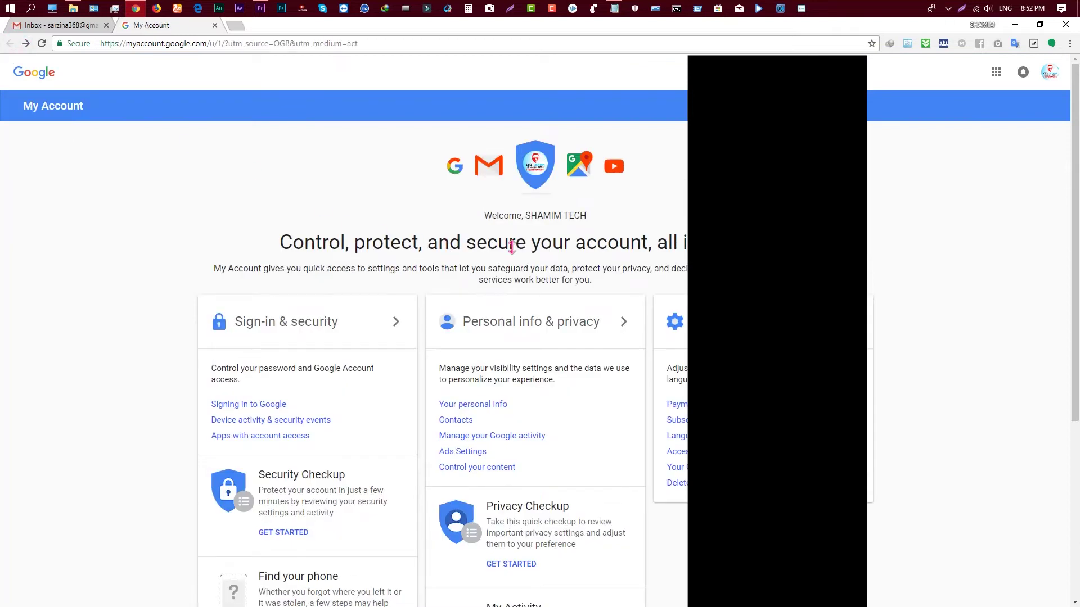
scroll(513, 239, "down", 3)
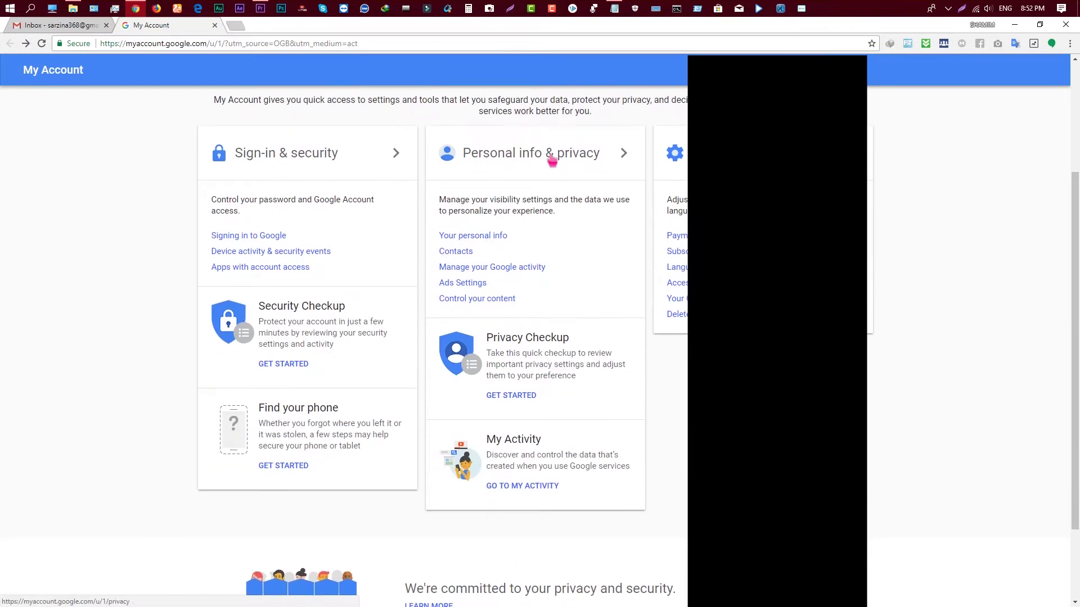
left_click(537, 159)
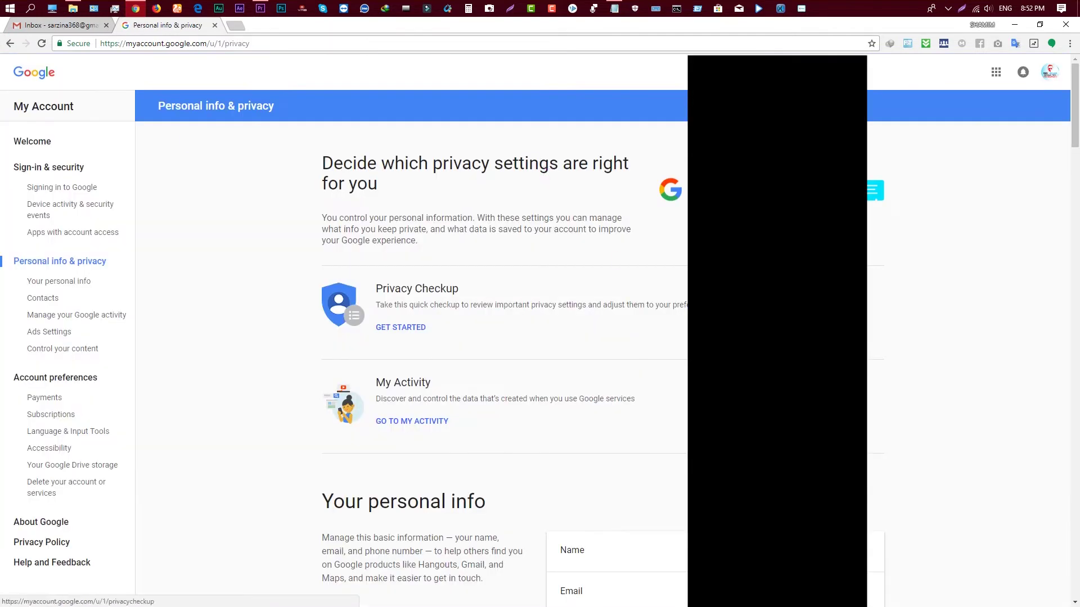
scroll(579, 247, "down", 6)
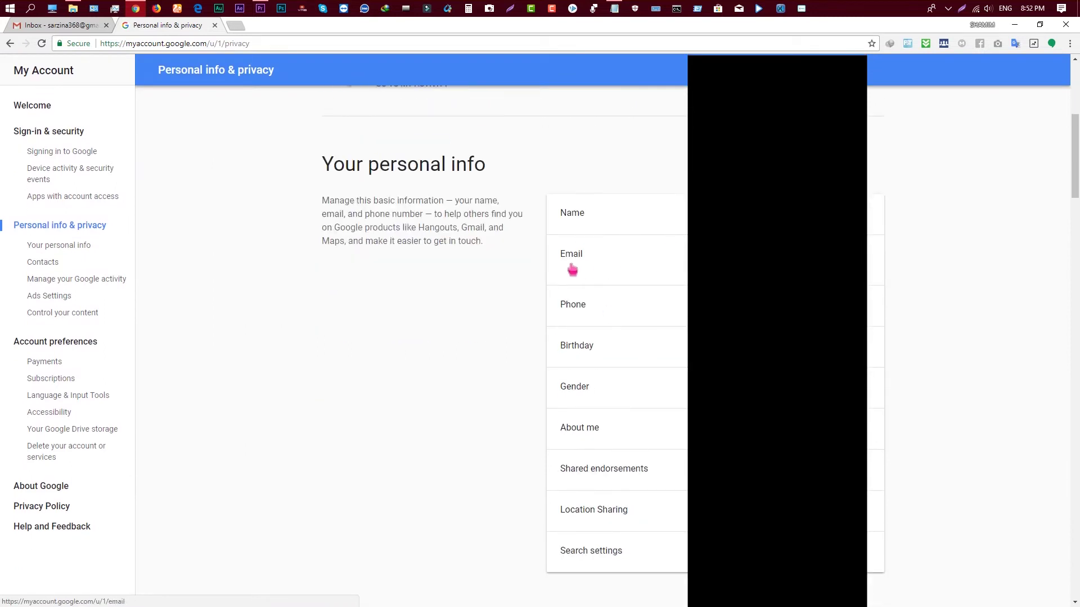
scroll(664, 281, "down", 2)
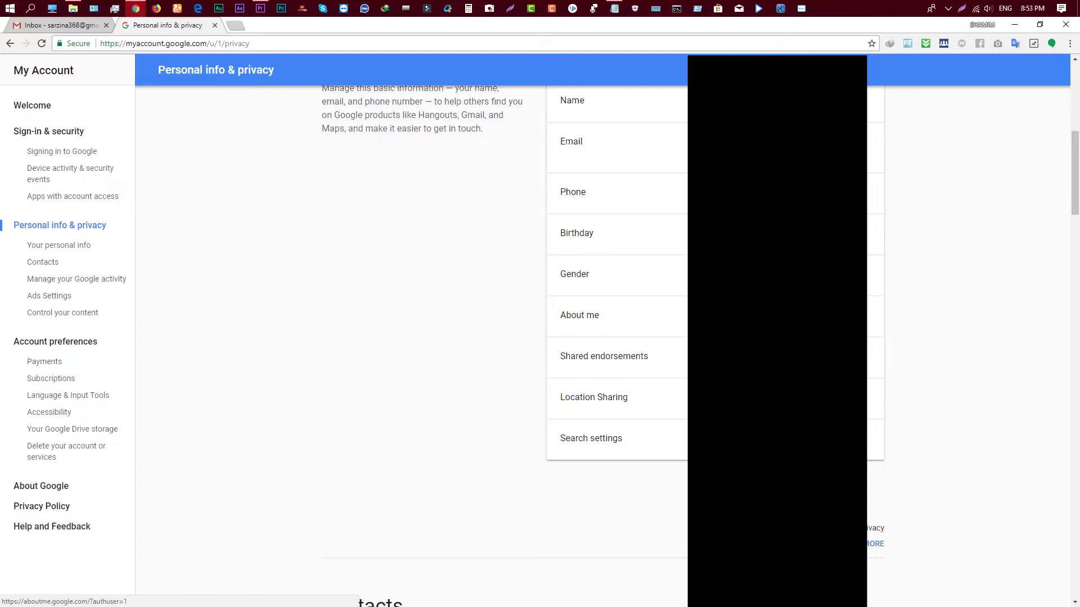
scroll(447, 335, "up", 8)
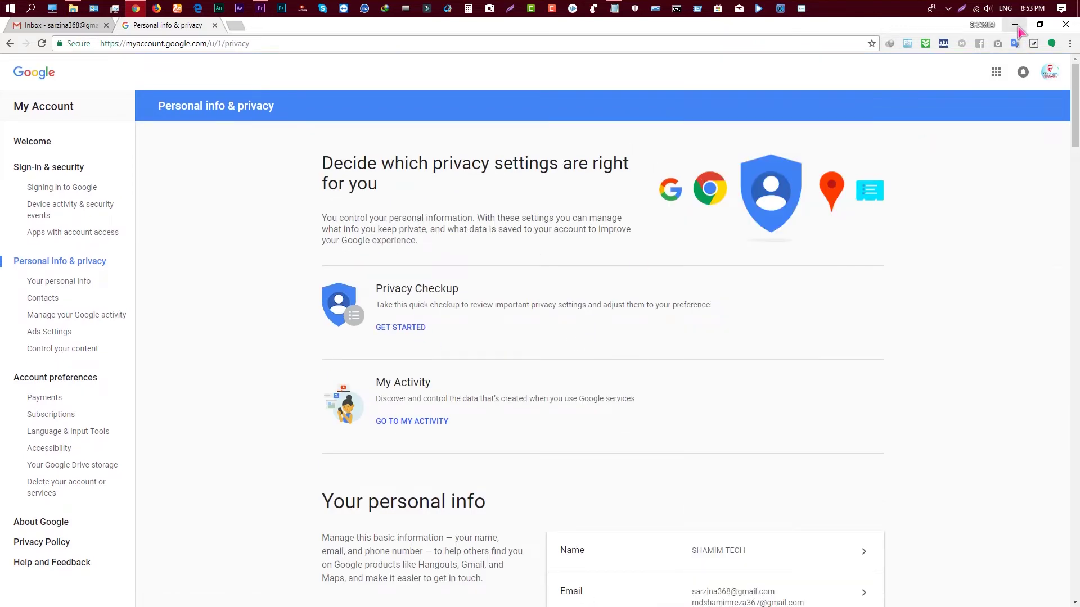
left_click(1015, 24)
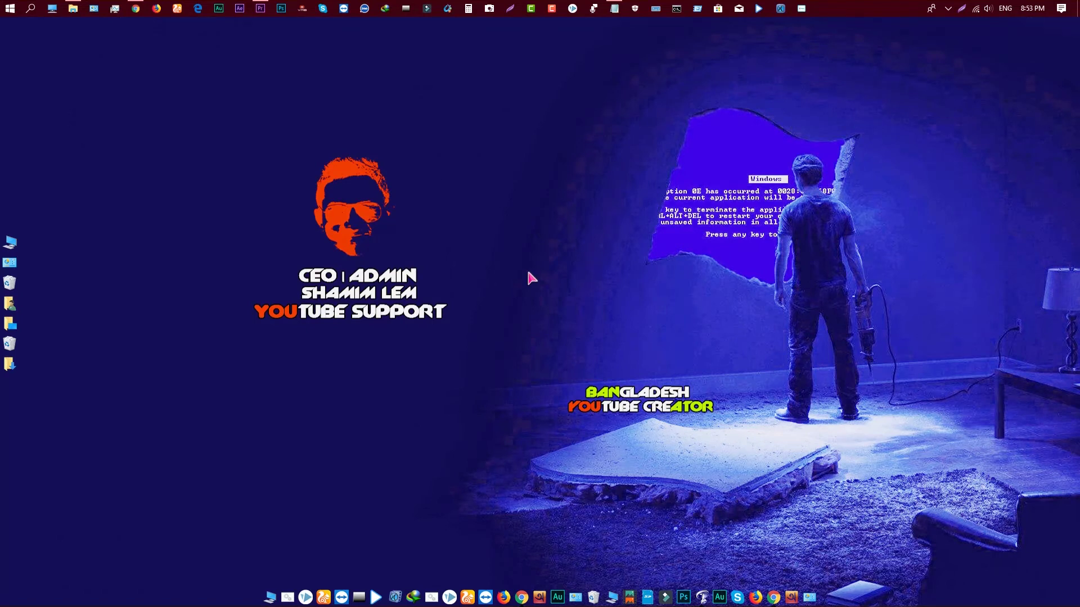